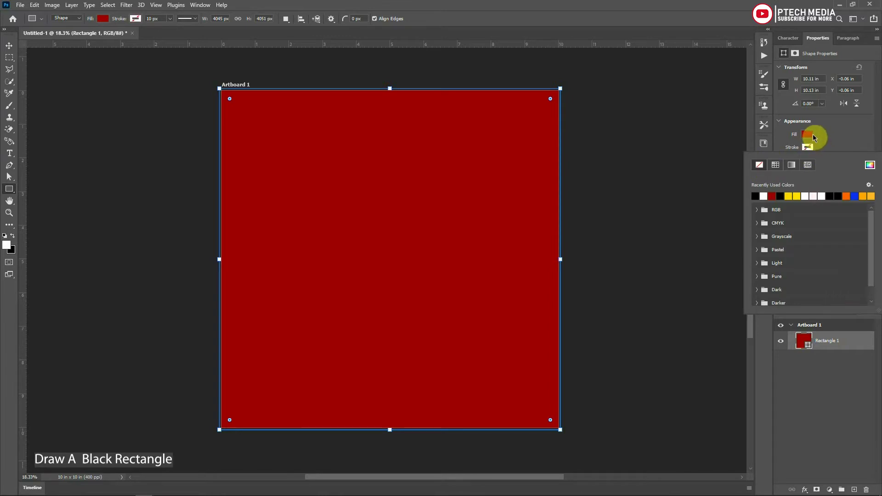
Step: Change the fill of the red rectangle covering the artboard to black
left_click(761, 181)
left_click(846, 144)
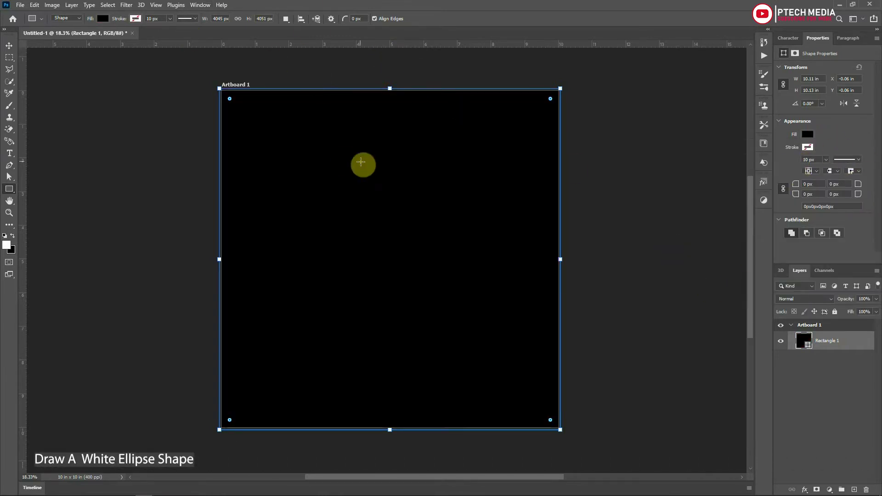
Step: Draw a circle about 5.79 in wide on a new layer near the artboard's centre and fill it white
right_click(10, 188)
left_click(41, 199)
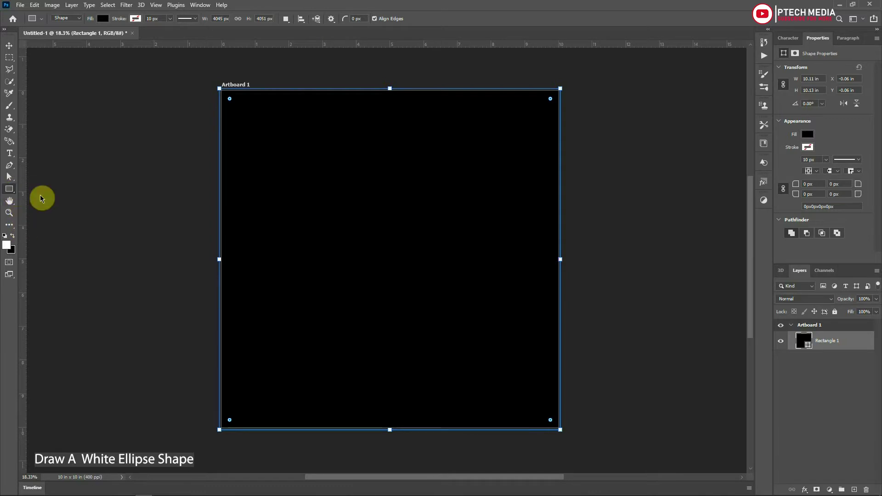
left_click(286, 19)
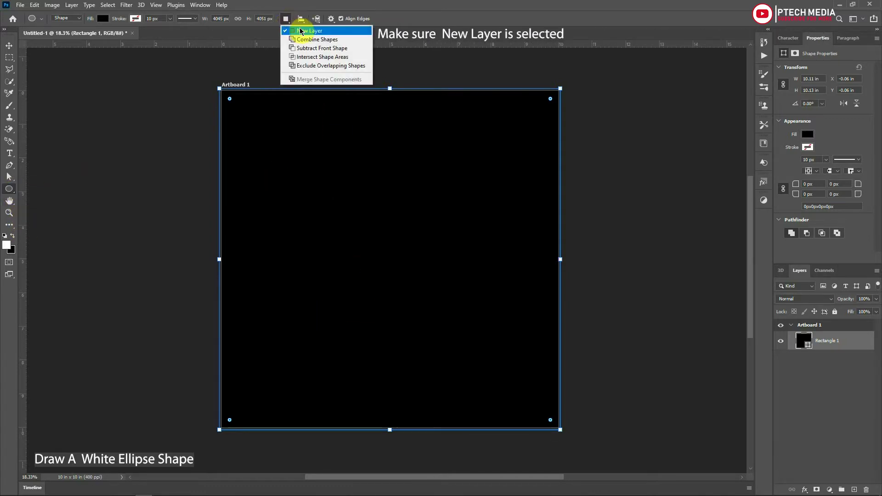
left_click(301, 31)
left_click_drag(287, 153, 482, 349)
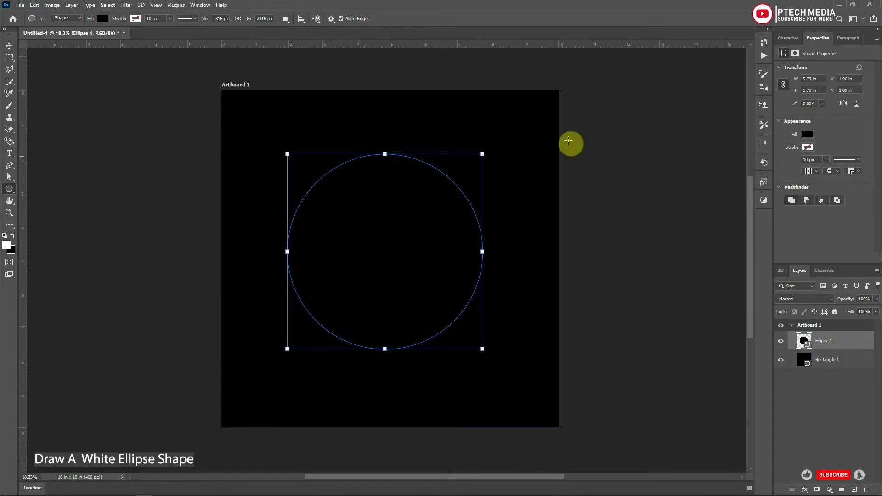
left_click(809, 134)
left_click(766, 181)
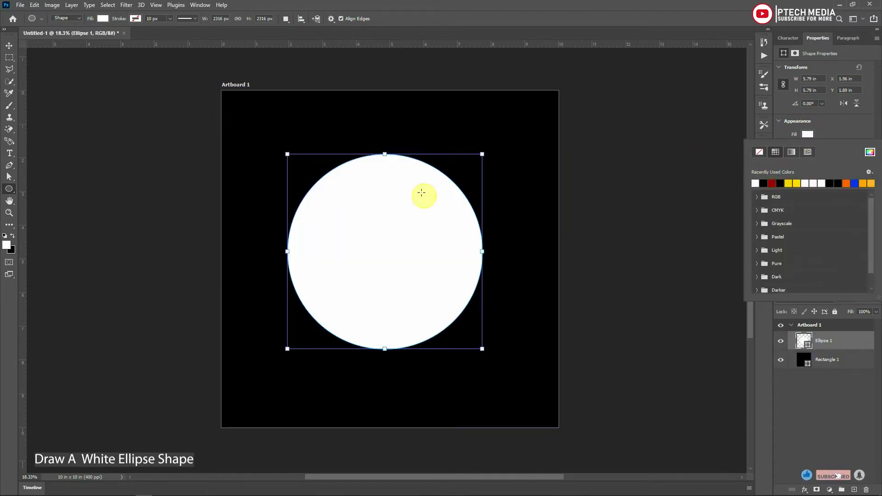
left_click(807, 136)
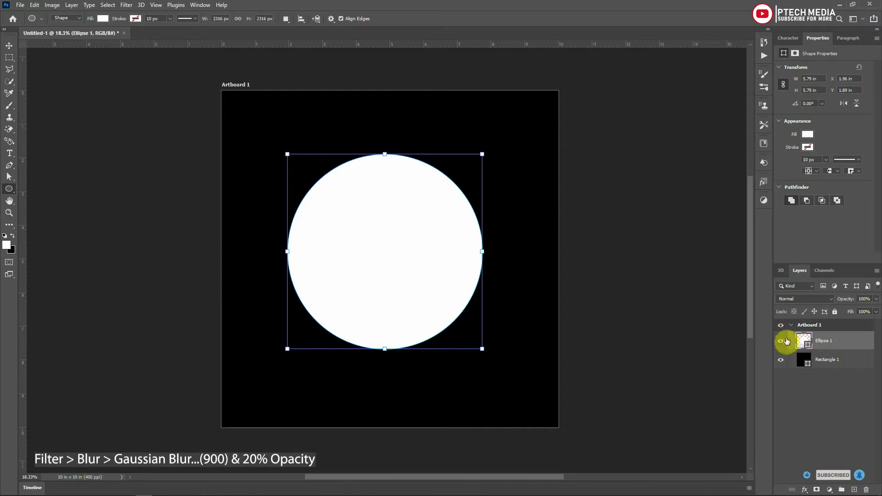
Step: Apply a Gaussian Blur with a 900-pixel radius to the white circle and lower its layer opacity to 20%
left_click(126, 5)
mouse_move(151, 122)
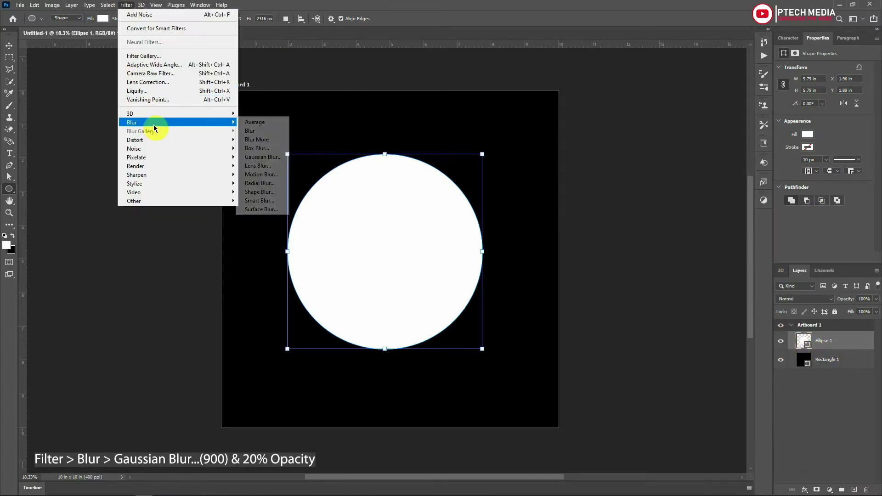
left_click(276, 163)
left_click(406, 190)
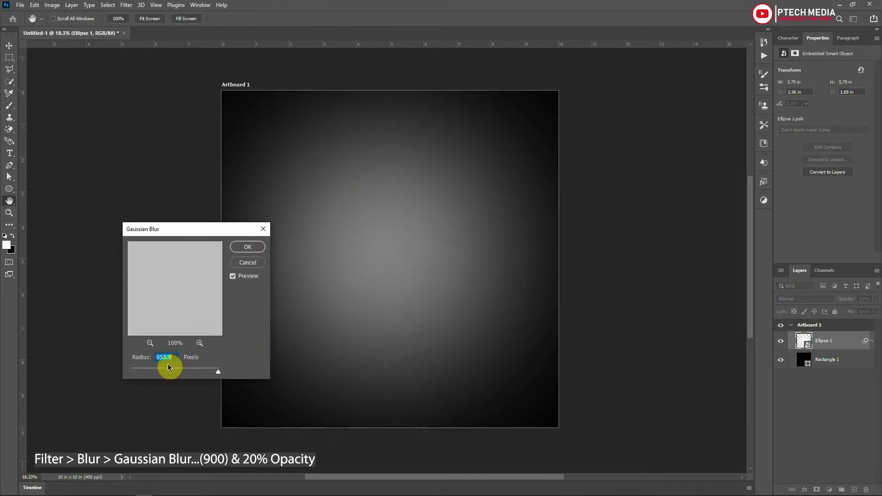
type("9")
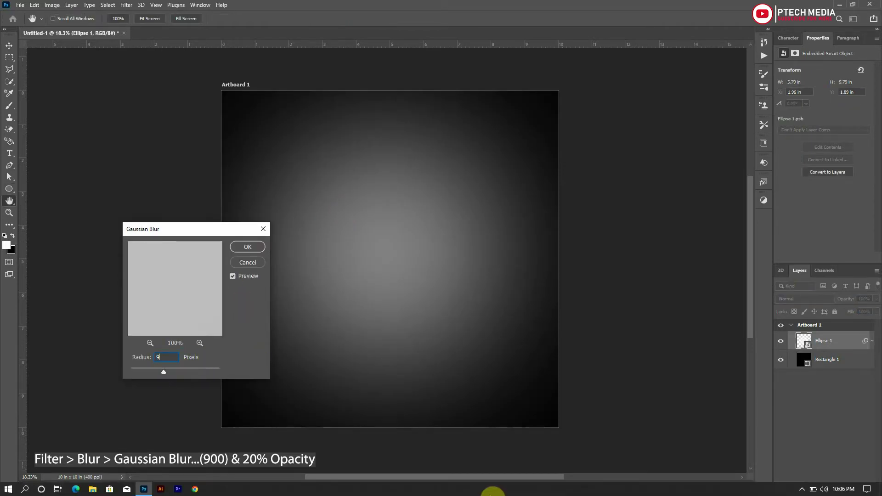
type("00")
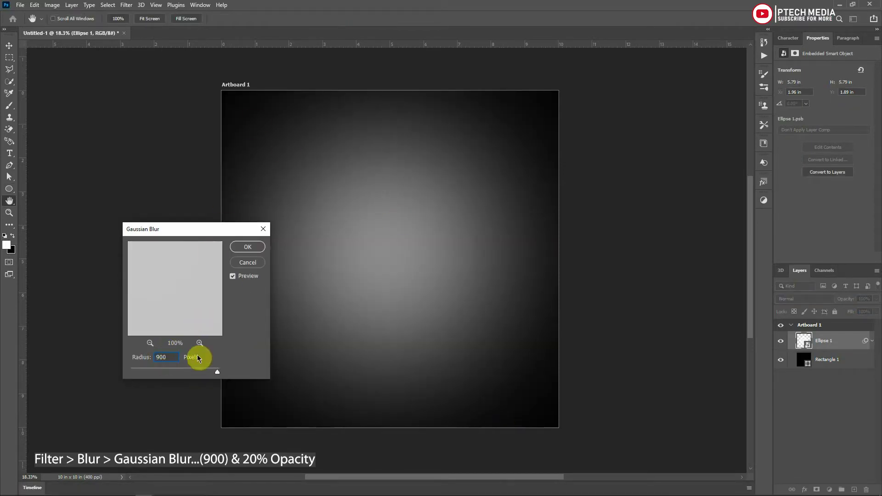
left_click(248, 246)
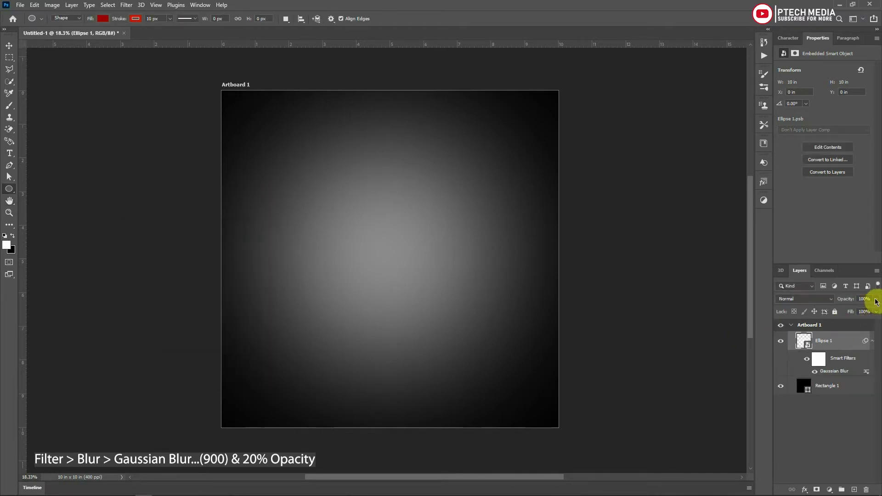
left_click_drag(868, 307, 839, 308)
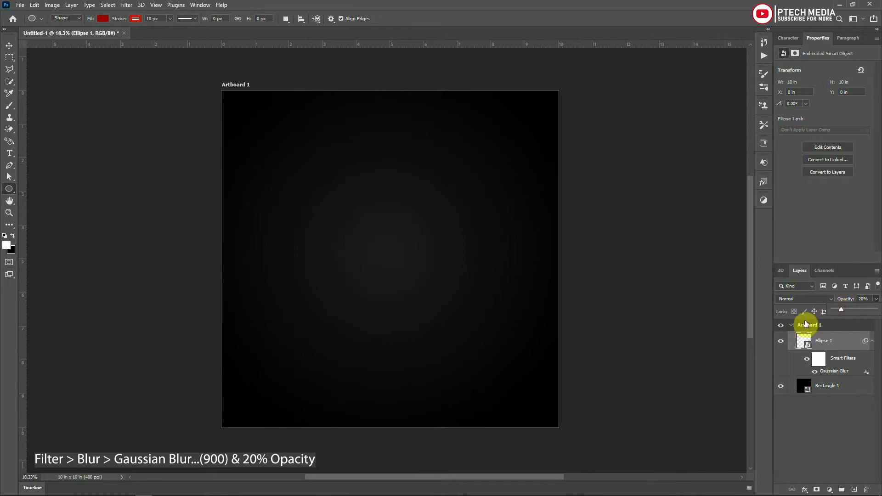
Step: Add a Bevel & Emboss texture to the black rectangle using the green pattern from the Grass group
left_click(841, 387)
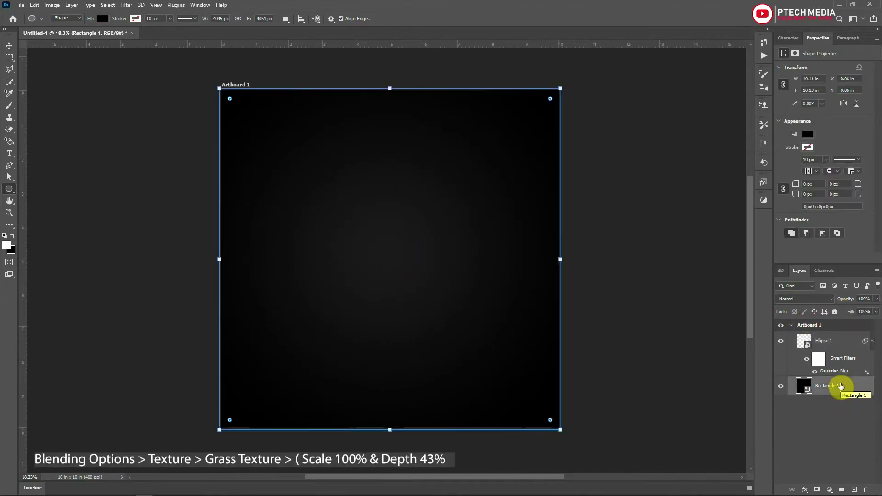
left_click(805, 491)
left_click(825, 400)
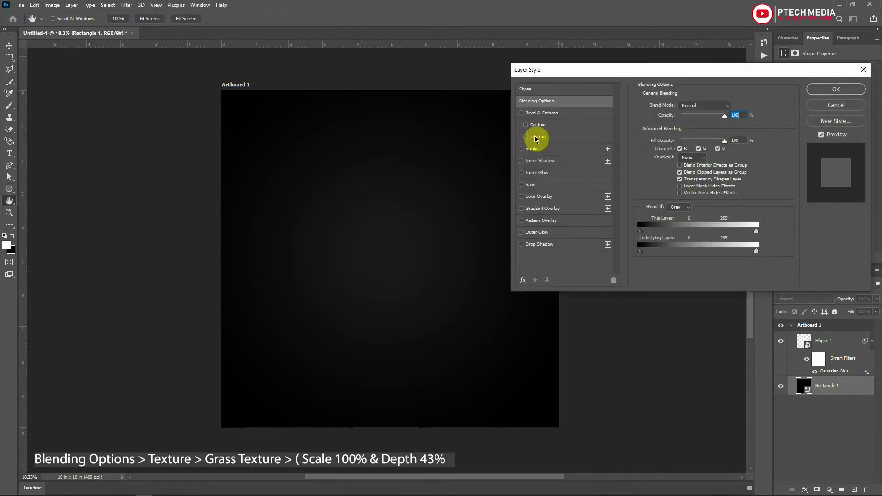
left_click(536, 137)
left_click(690, 115)
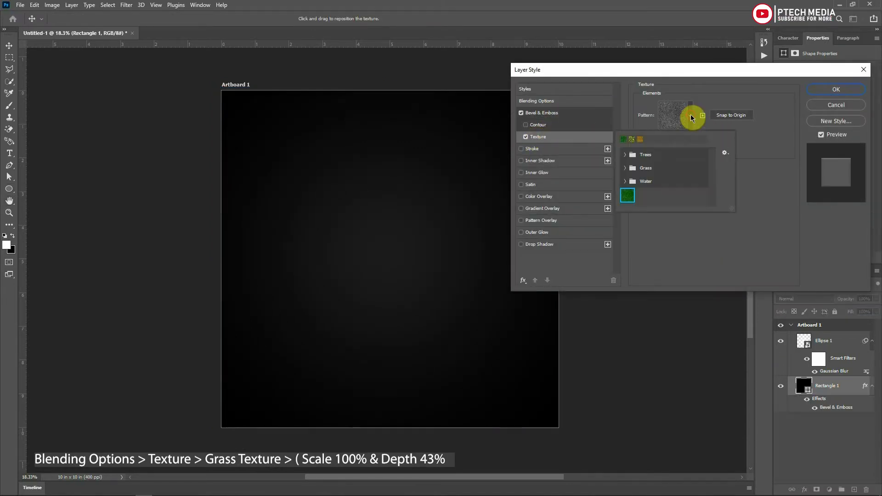
left_click(624, 168)
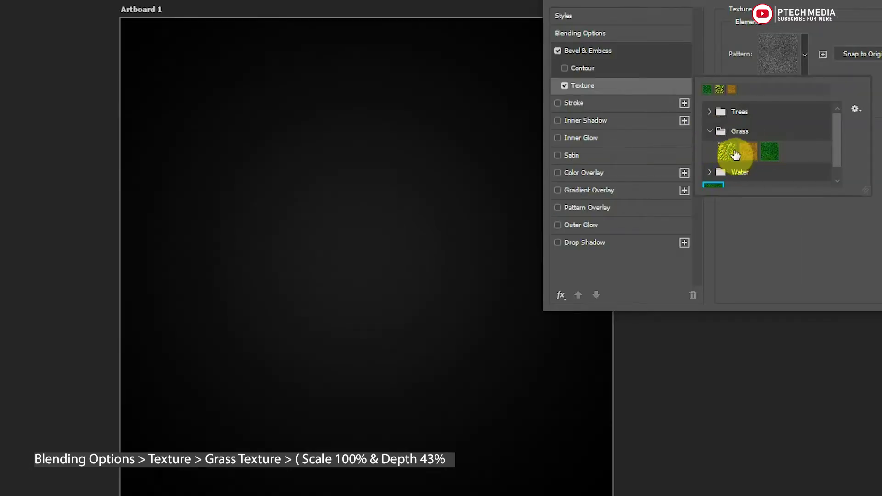
left_click(639, 183)
left_click(749, 152)
left_click(772, 154)
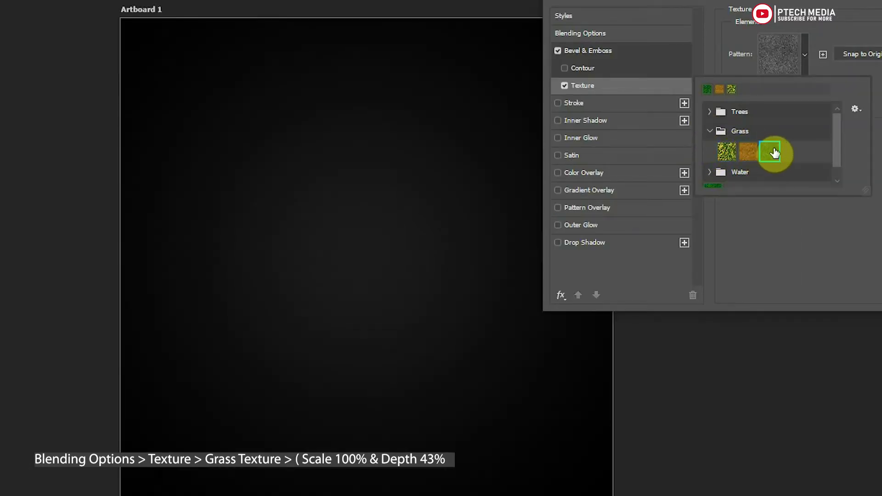
Step: Set the texture's scale to 100% and depth to +43%, and apply the layer style
left_click(879, 108)
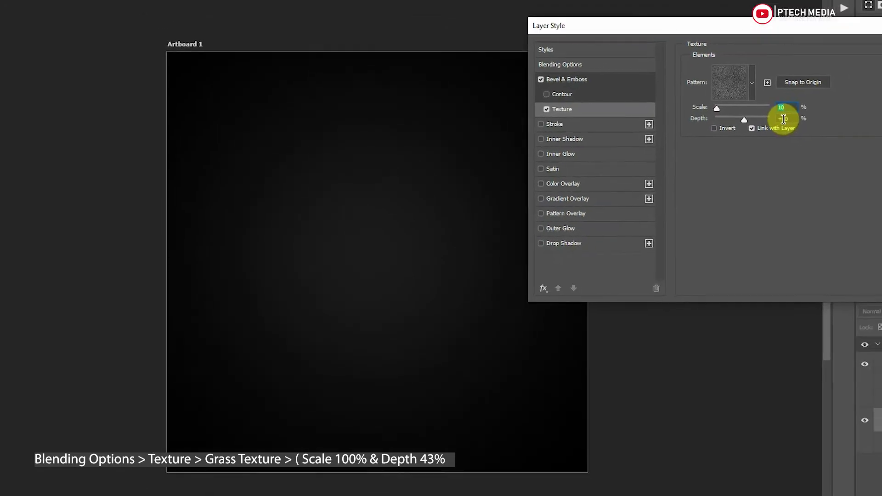
type("100")
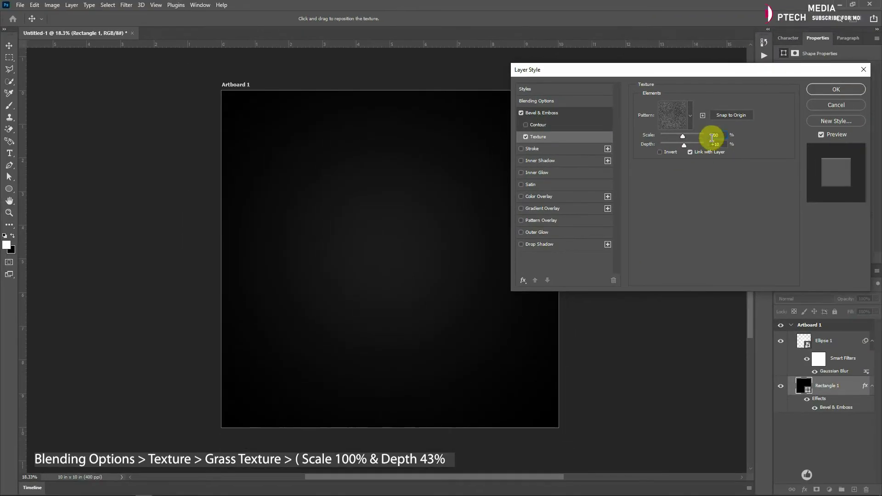
left_click(711, 145)
type("1")
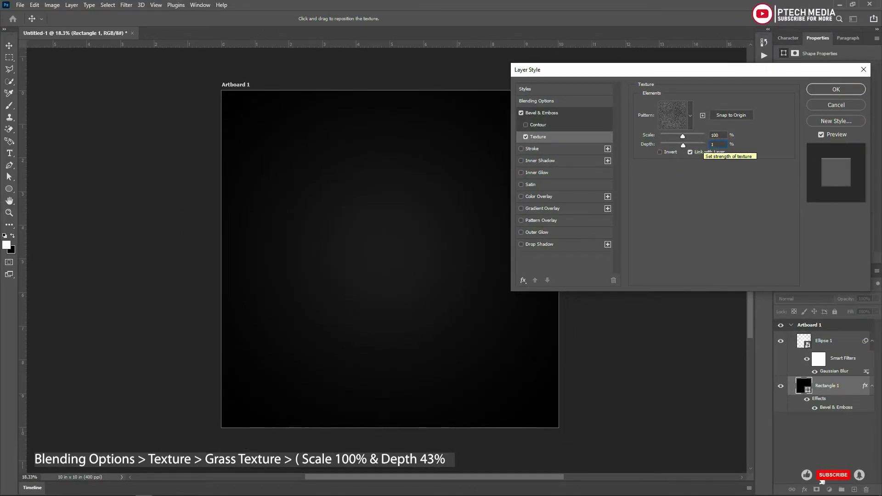
type("00")
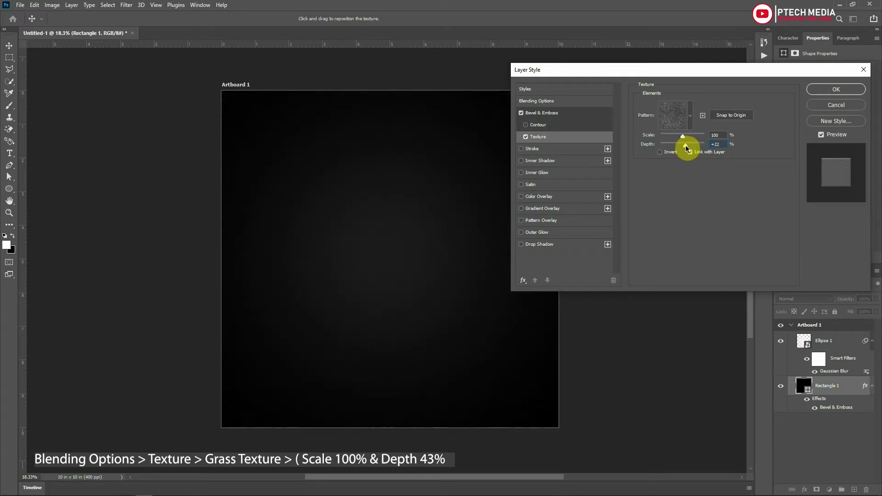
left_click_drag(686, 147, 689, 148)
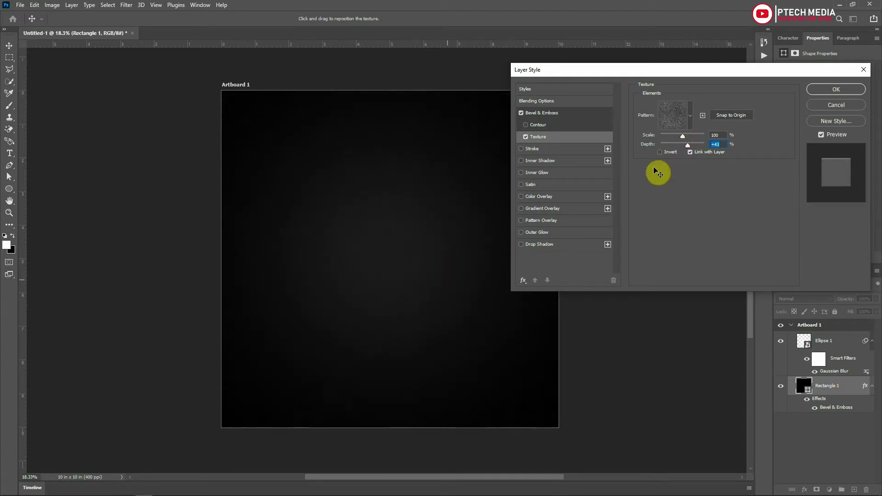
left_click(836, 89)
Step: Raise the opacity of the blurred ellipse layer to 40%
left_click(850, 355)
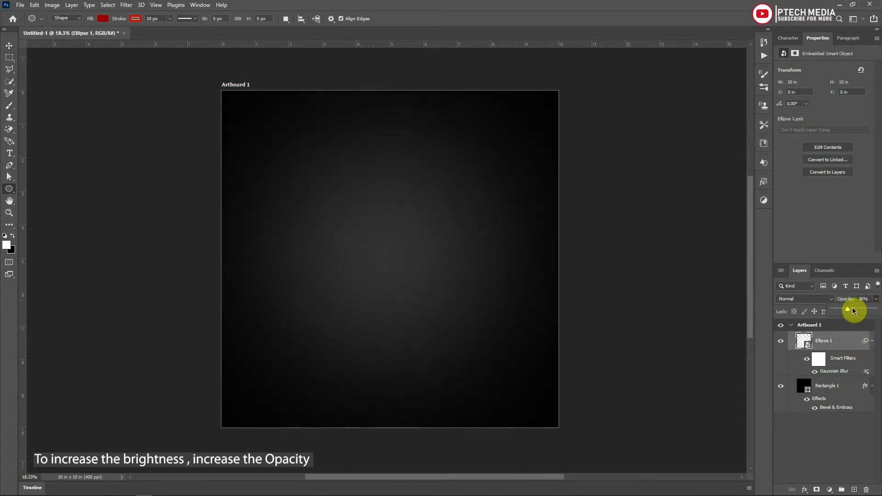
left_click_drag(844, 310, 840, 308)
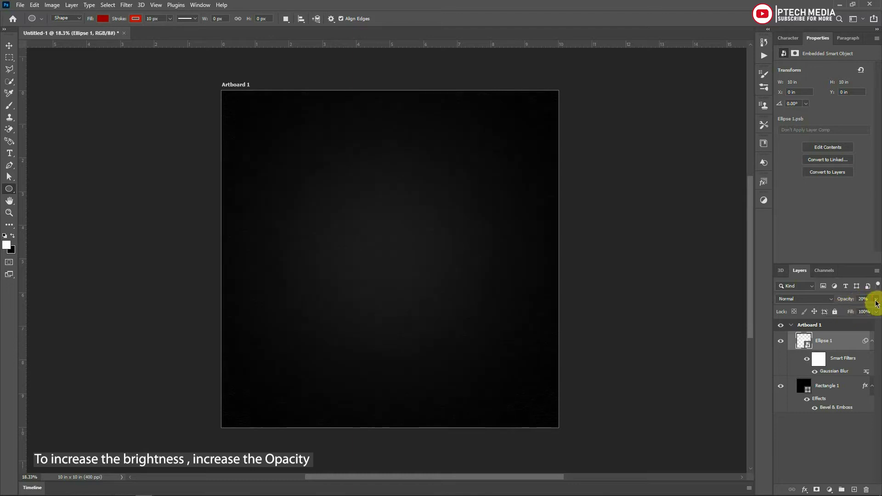
type("0")
key("Return")
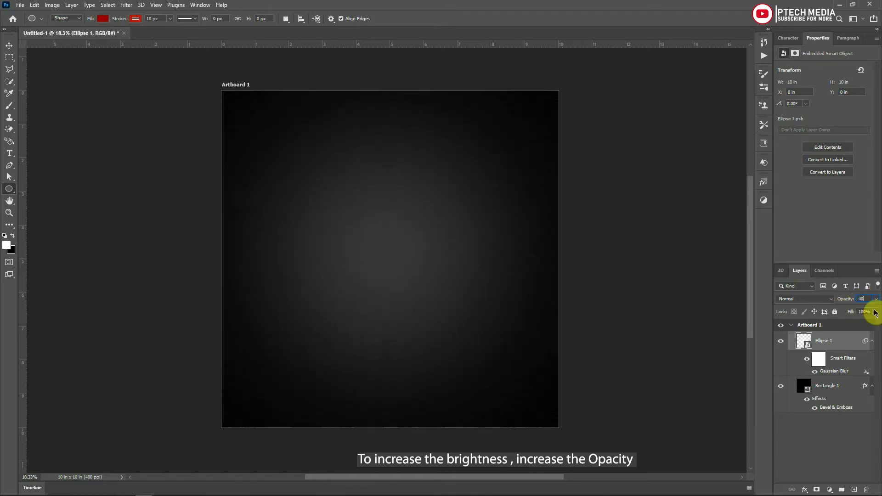
Step: Show transform controls with the Move tool and enlarge the blurred ellipse proportionally
left_click(9, 47)
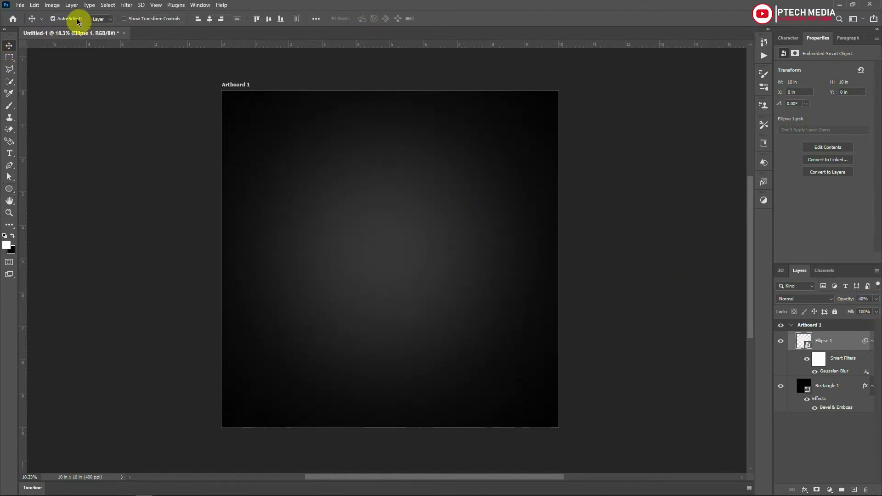
left_click(124, 18)
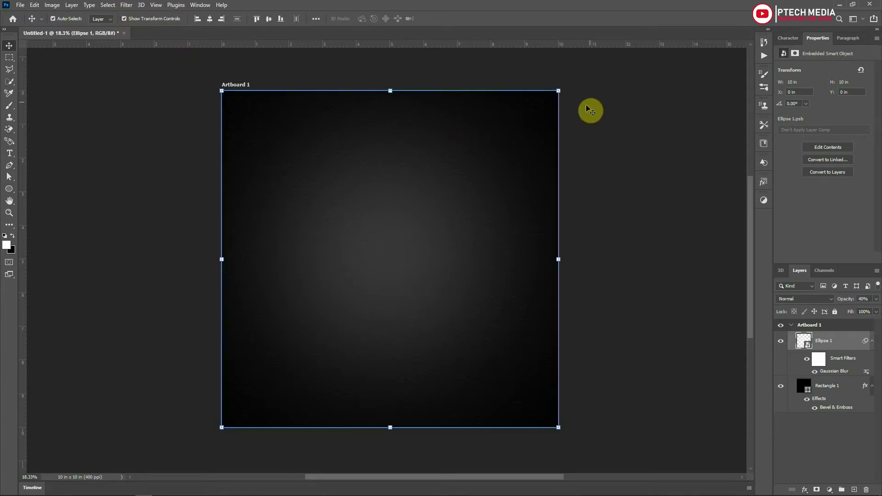
left_click(557, 90)
left_click(457, 195)
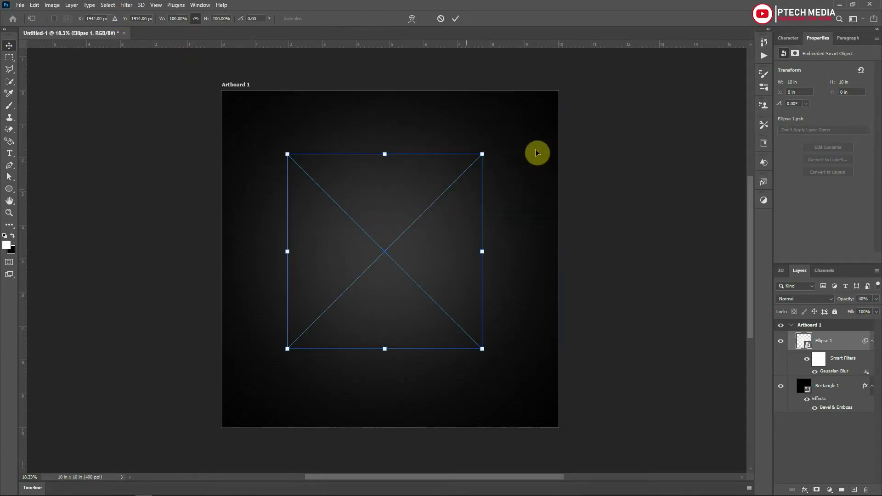
left_click_drag(482, 154, 524, 128)
left_click(455, 19)
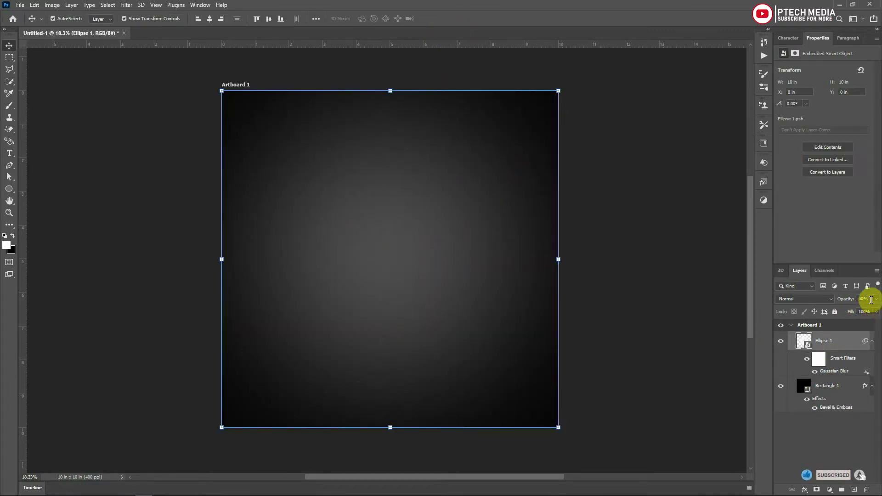
Step: Set the enlarged ellipse layer's opacity to 20% and deselect the layer
type("3")
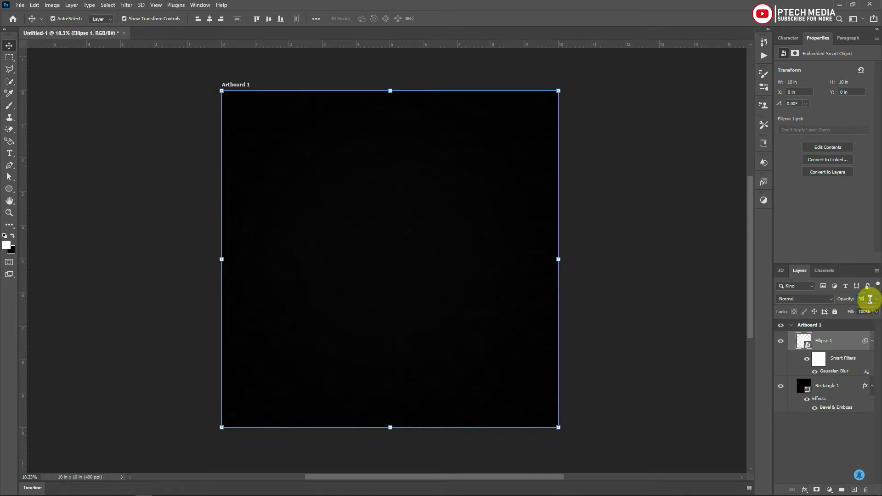
type("0")
key("BackSpace")
key("BackSpace")
type("20")
key("Return")
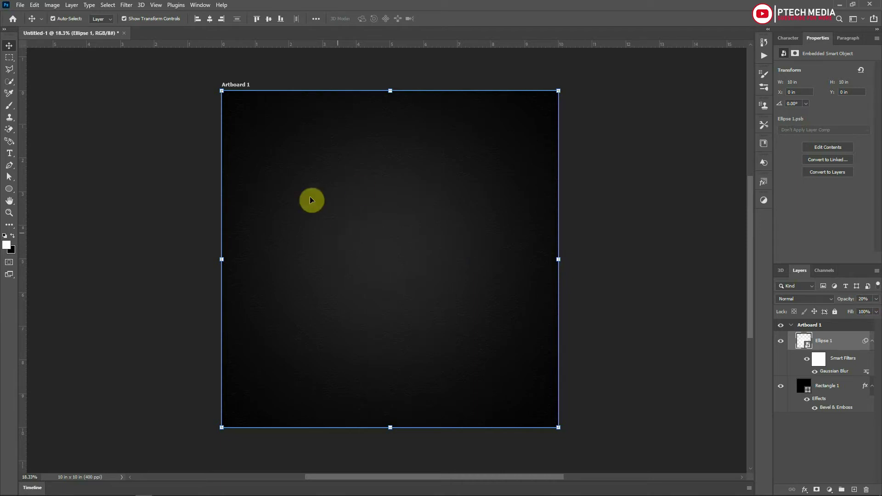
left_click(602, 186)
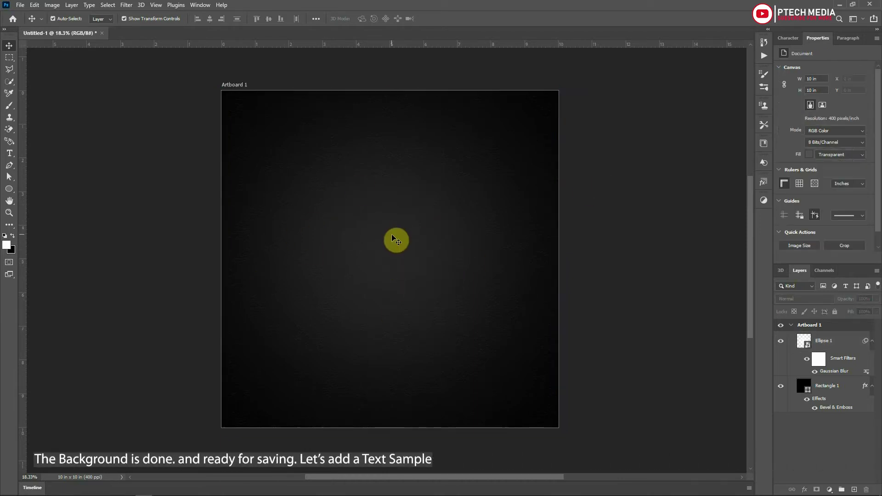
Step: Add the text "Ptech" in the upper-left part of the artboard and show its character settings
left_click(11, 156)
left_click(294, 206)
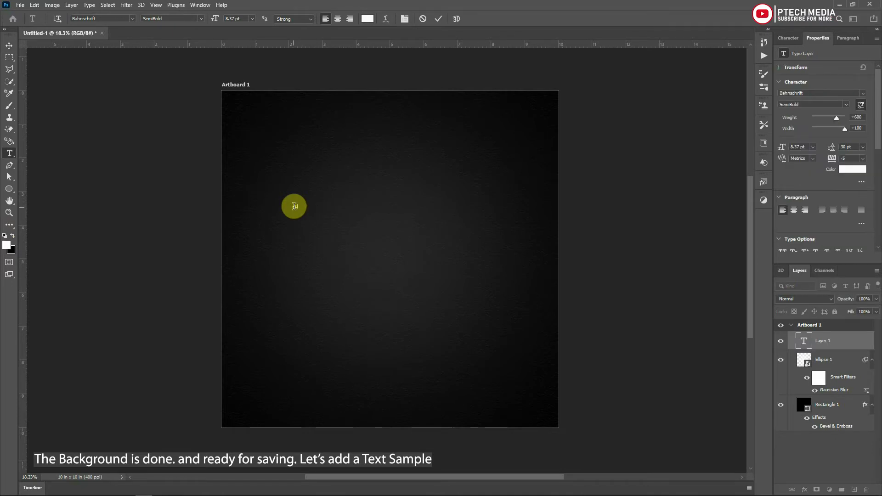
left_click(439, 19)
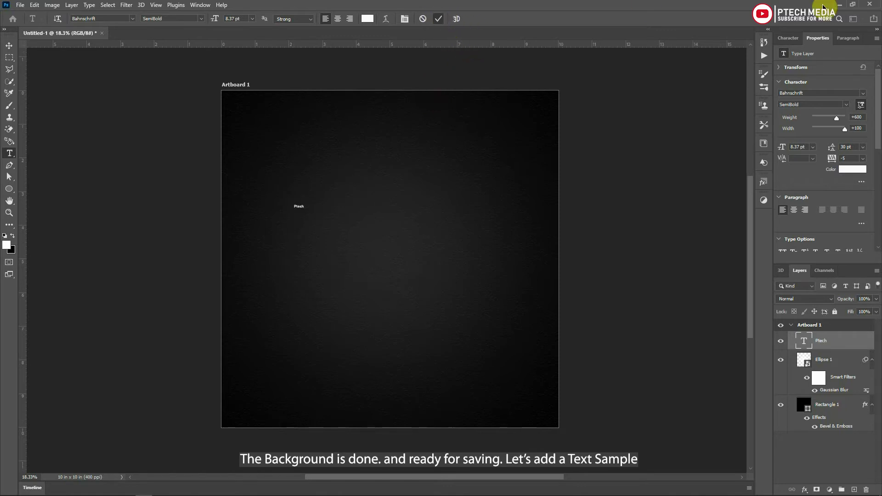
left_click(788, 38)
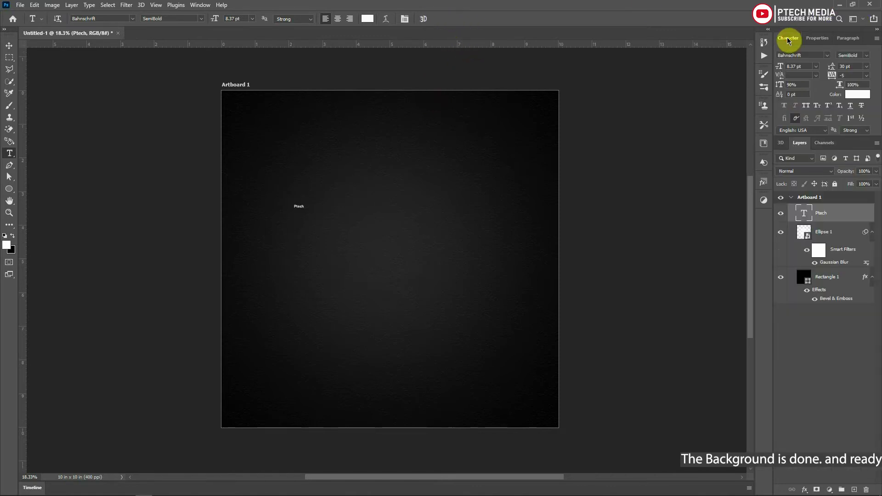
Step: Set the "Ptech" text's font size to 150 pt and switch it to all caps
left_click(794, 67)
type("15")
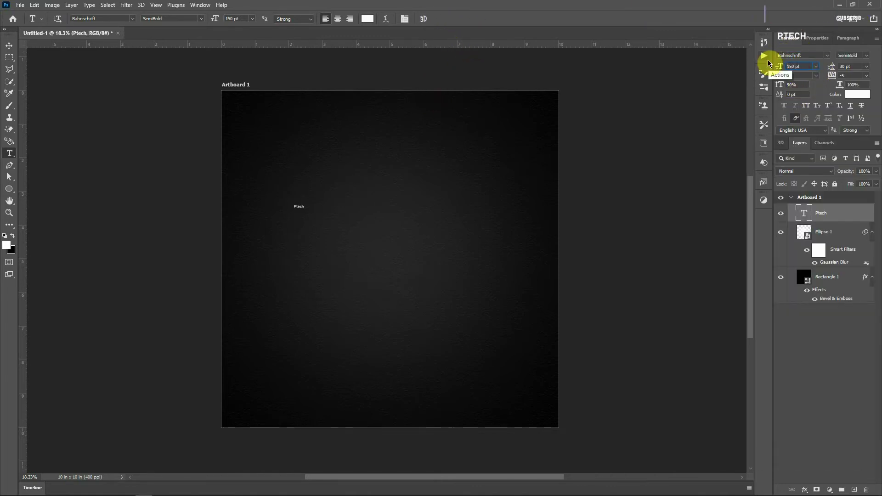
type("0")
key("Return")
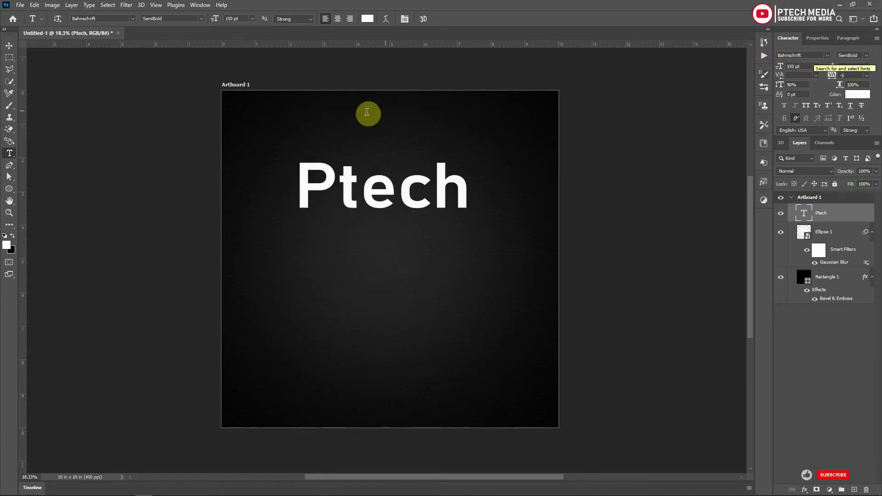
key("ctrl+shift+k")
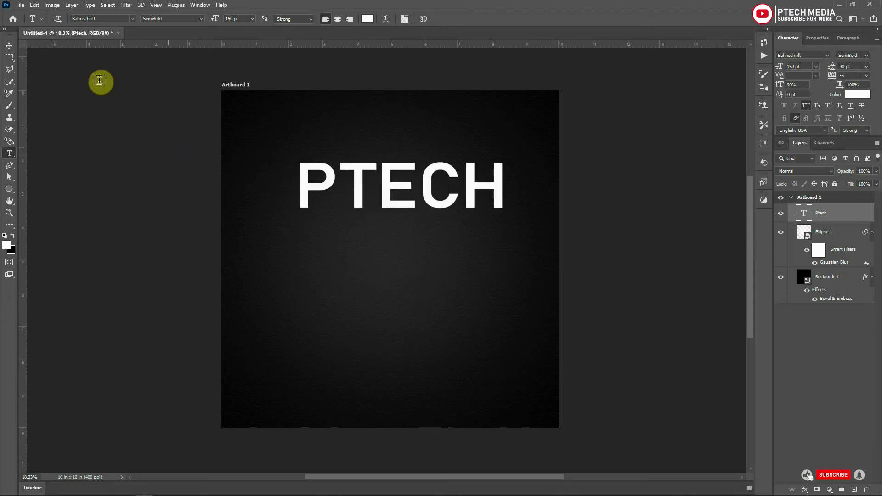
Step: Move the text down to around the centre of the artboard with Free Transform and apply the transform
left_click(9, 44)
key("ctrl+t")
left_click_drag(389, 199, 388, 269)
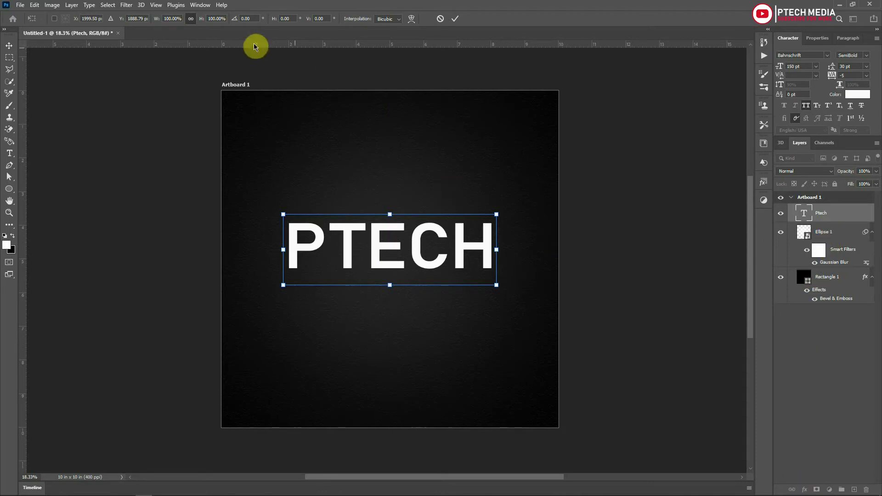
left_click(455, 19)
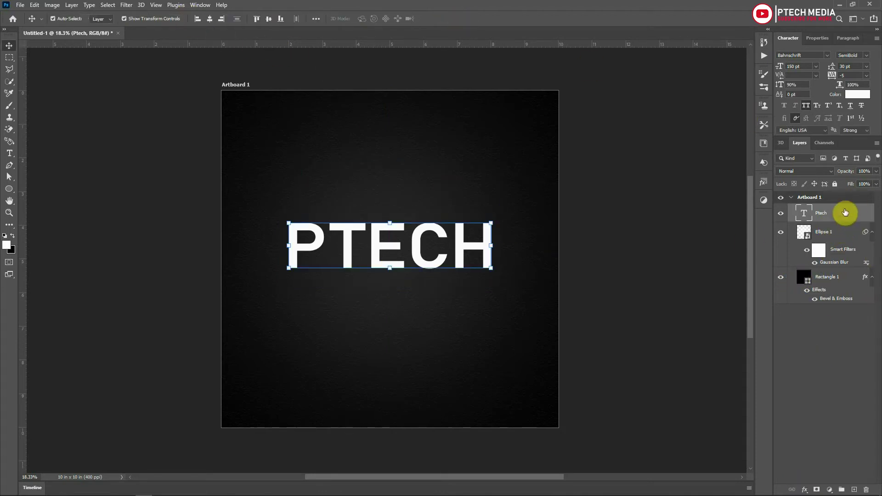
Step: Add a pink-to-magenta linear Gradient Overlay to the text layer, with the light pink colour stop at 26%
left_click(805, 489)
left_click(822, 462)
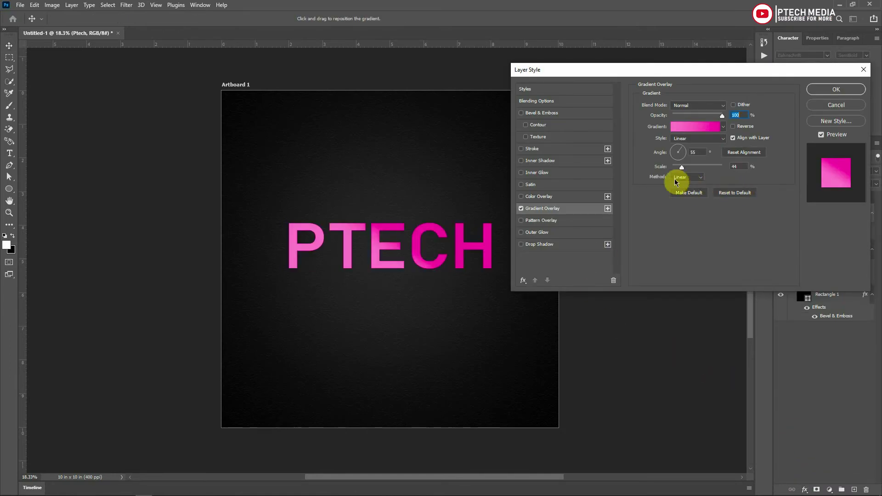
left_click(704, 128)
left_click_drag(89, 395, 144, 403)
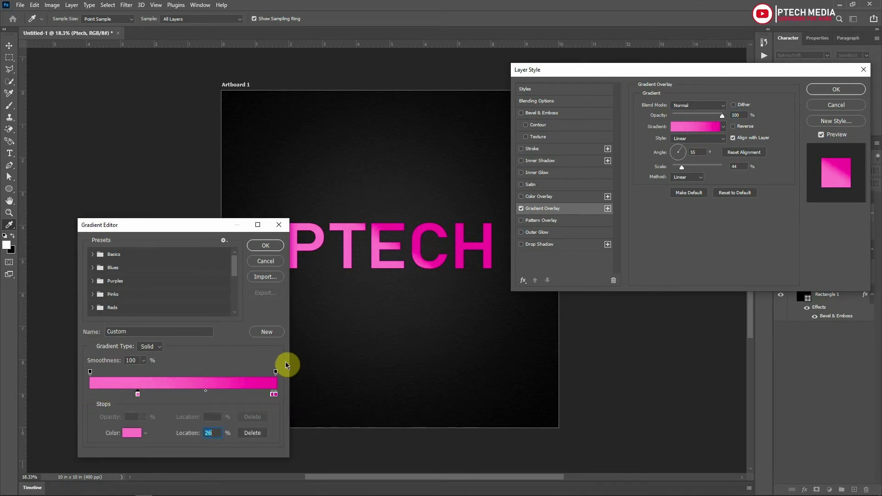
left_click(277, 247)
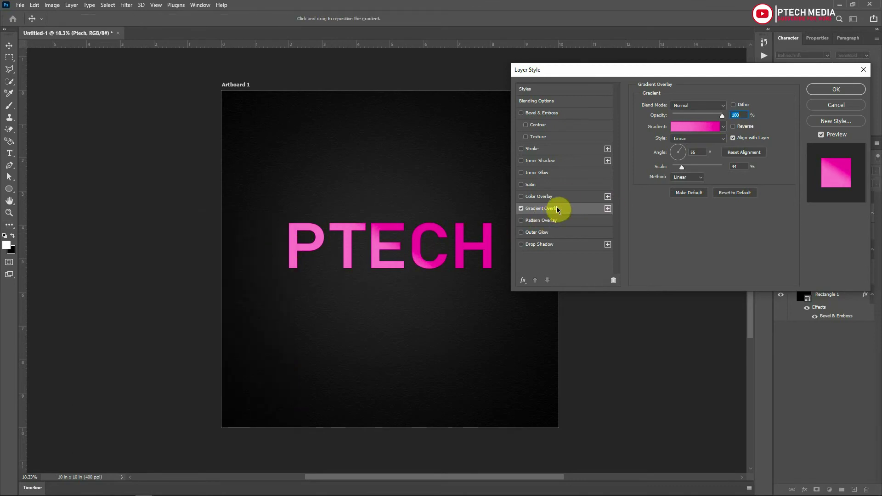
left_click(820, 88)
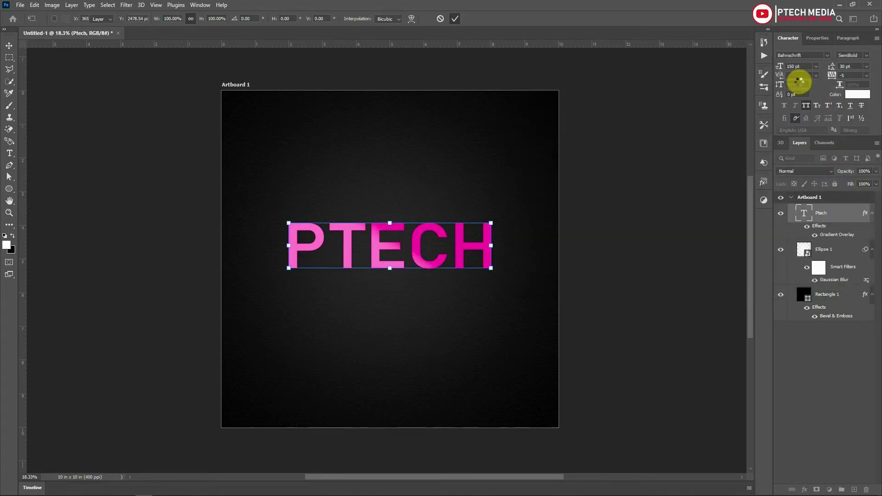
Step: Change the text's font to Ribbon131 Bd BT Bold and turn off all caps
left_click(814, 55)
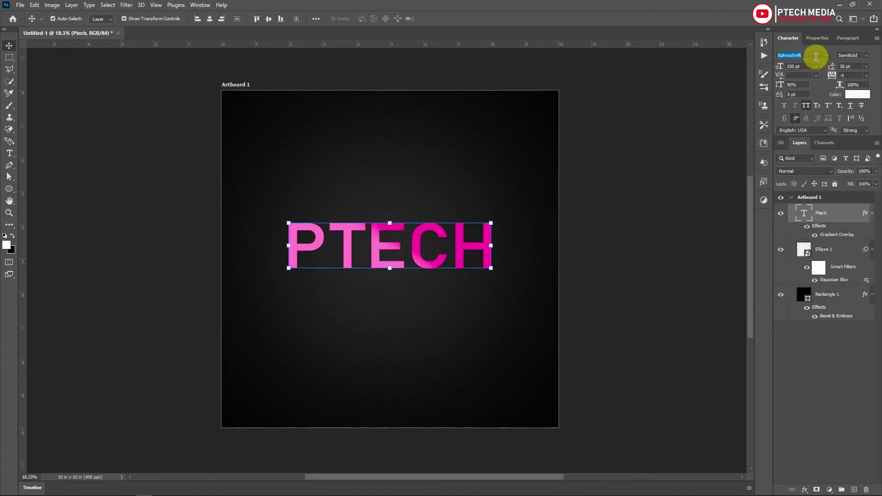
type("r")
left_click(795, 84)
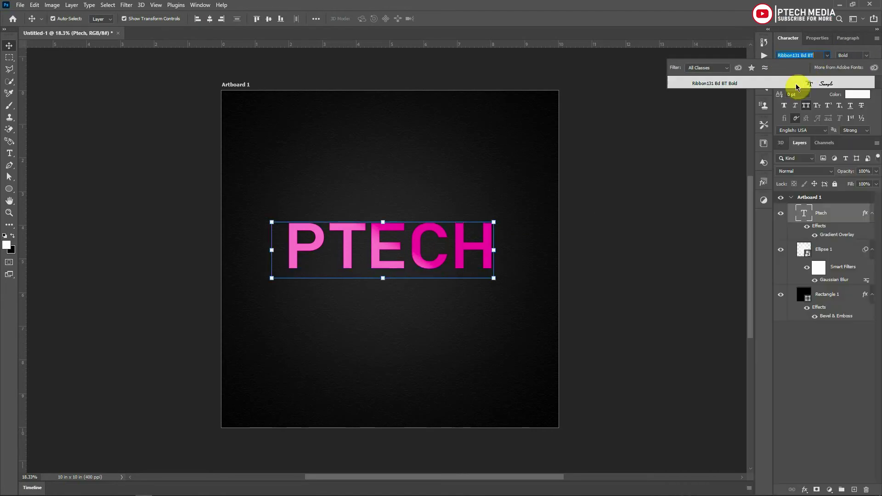
left_click(807, 109)
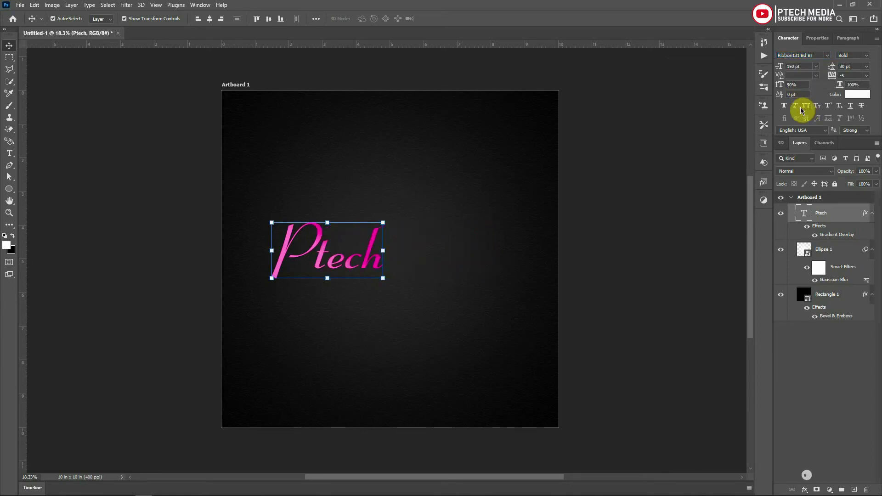
Step: Set the text's font size to 300 pt and reposition the enlarged text near the artboard's centre
left_click(782, 67)
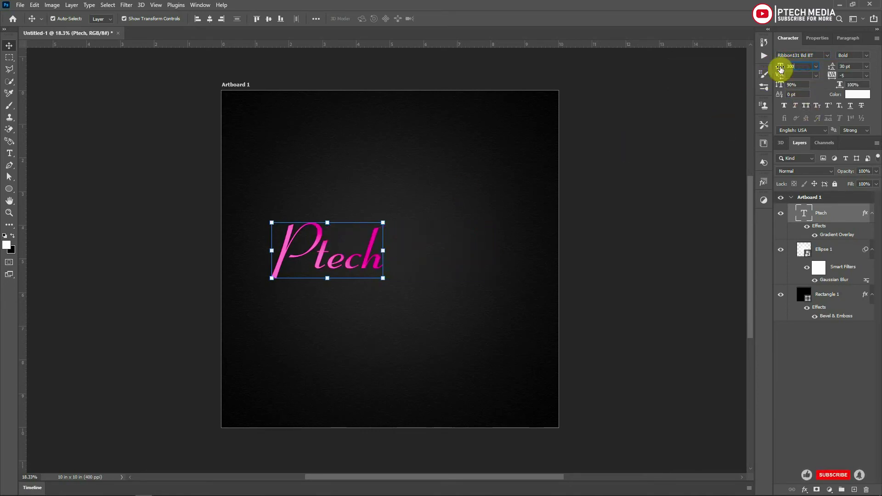
type("300")
key("Return")
mouse_move(416, 266)
left_mouse_down()
mouse_move(421, 276)
mouse_move(413, 271)
left_mouse_up()
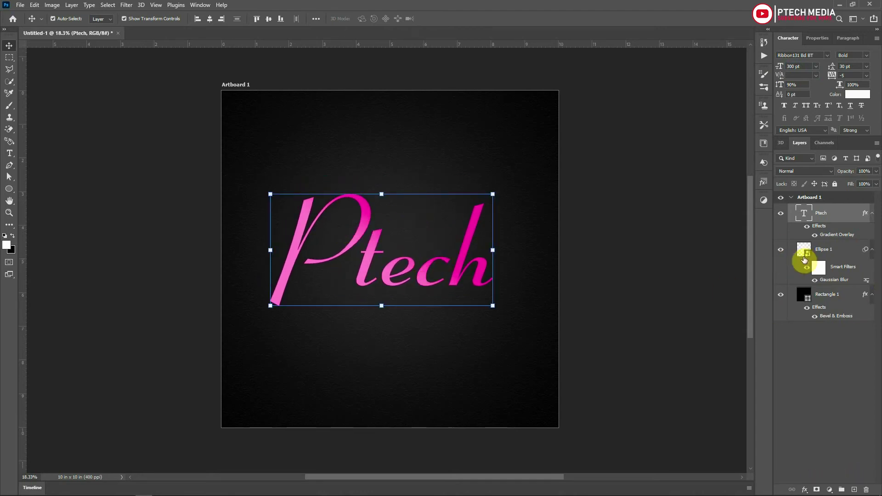
Step: Add a Drop Shadow to the text layer with 90% opacity, 61 px distance, 34% spread and 16 px size
left_click(805, 490)
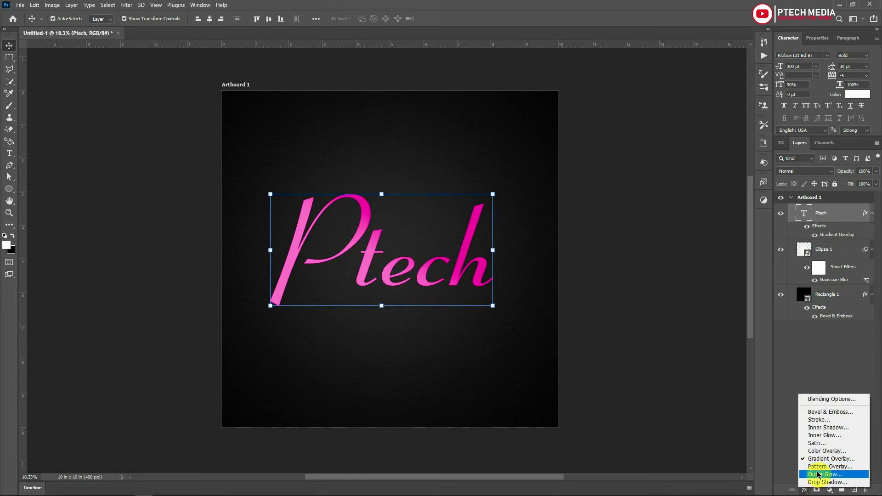
left_click(822, 483)
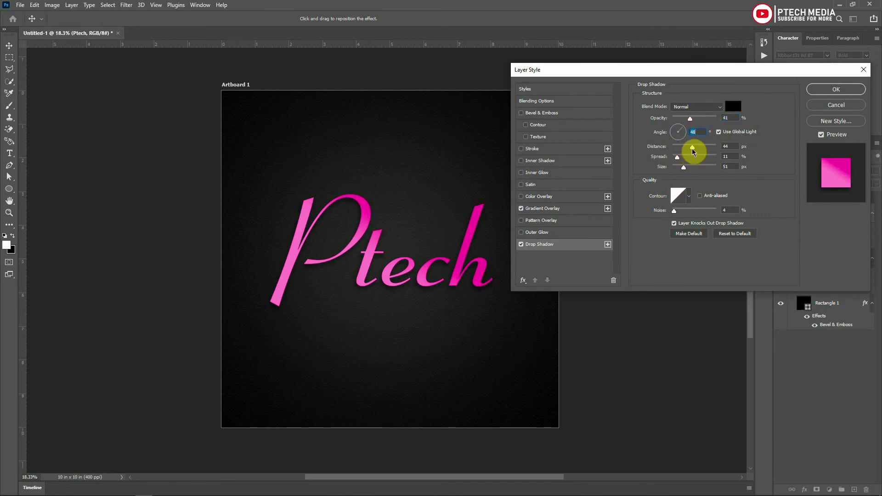
left_click_drag(695, 119, 709, 119)
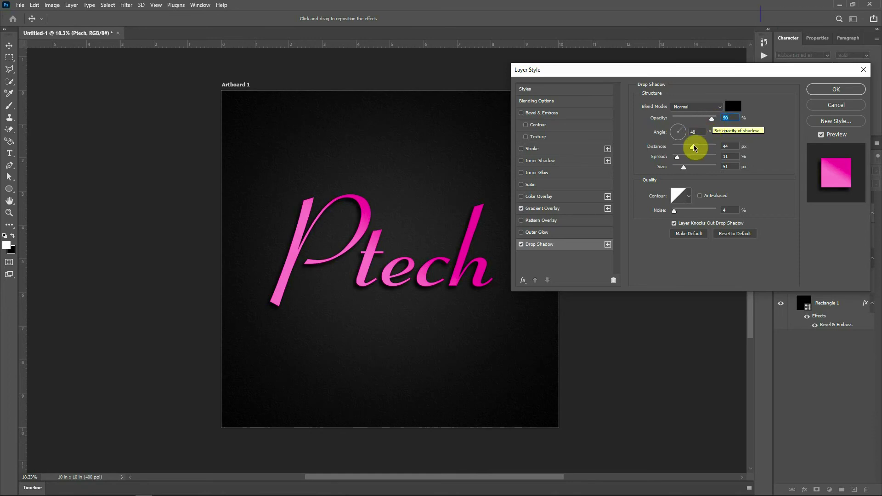
left_click_drag(684, 167, 698, 152)
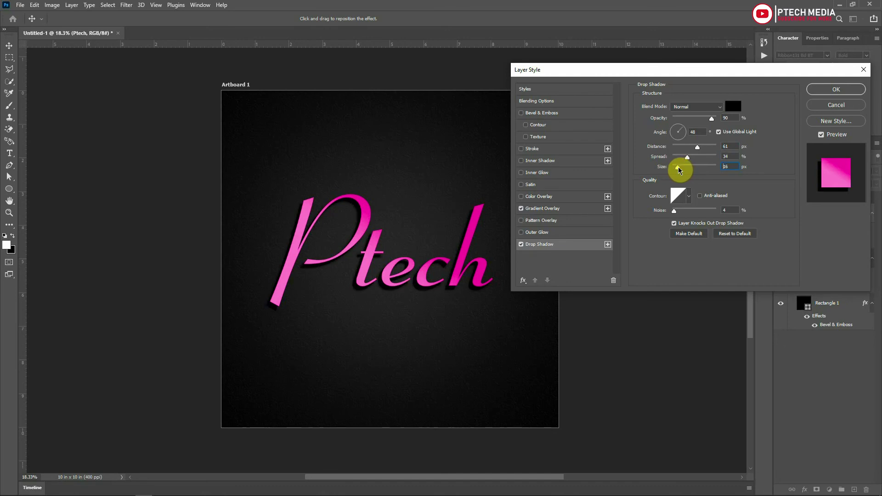
left_click_drag(679, 171, 678, 170)
Step: Try several directions for the drop shadow, set its angle to 43° and apply the layer style
left_click(687, 133)
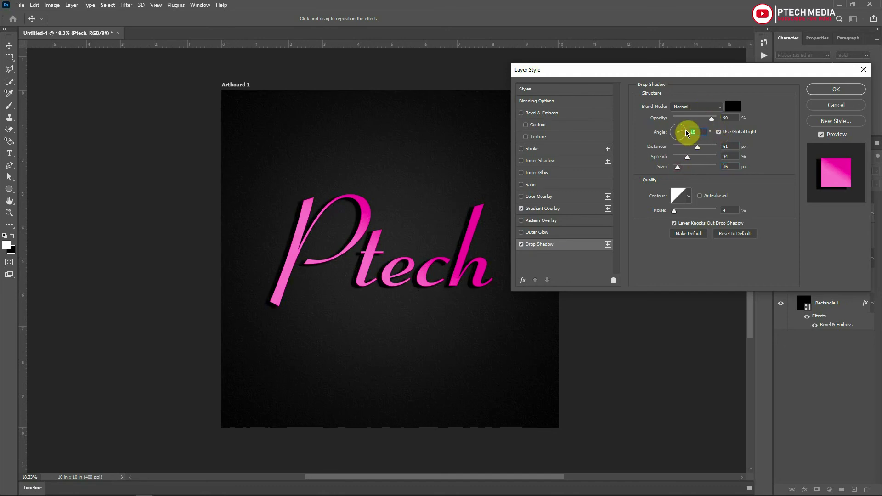
left_click(677, 129)
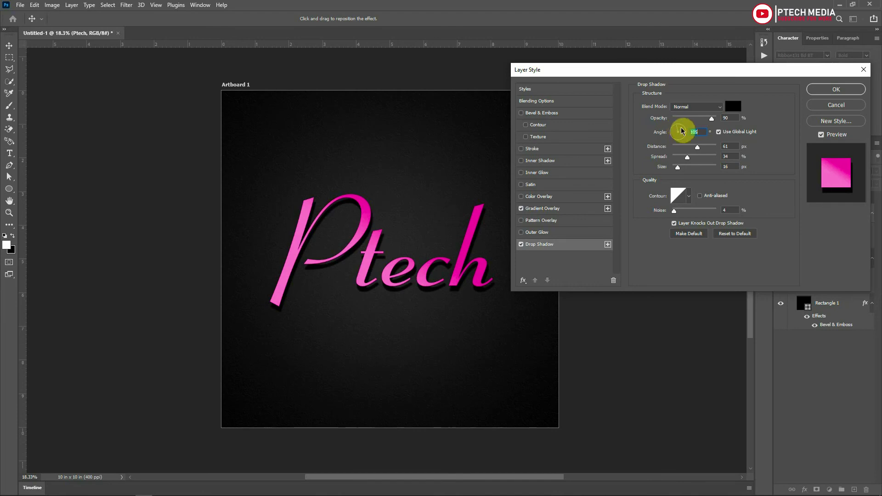
left_click(682, 130)
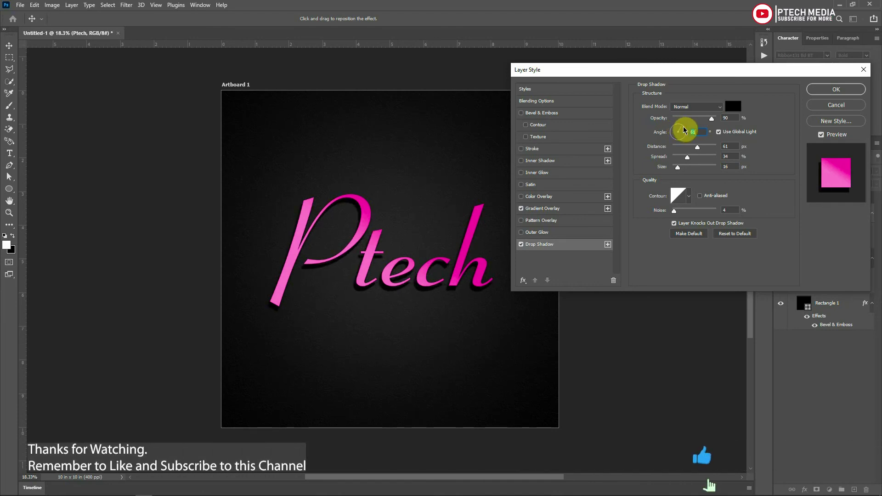
left_click(684, 128)
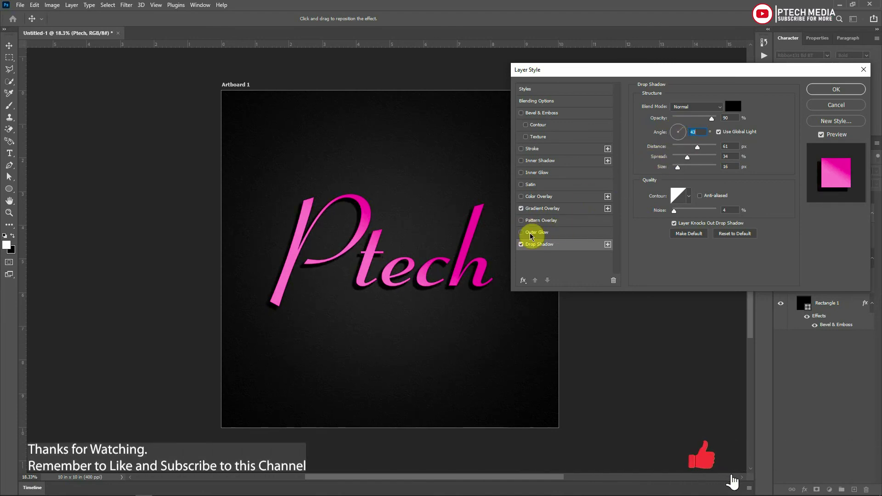
left_click(815, 89)
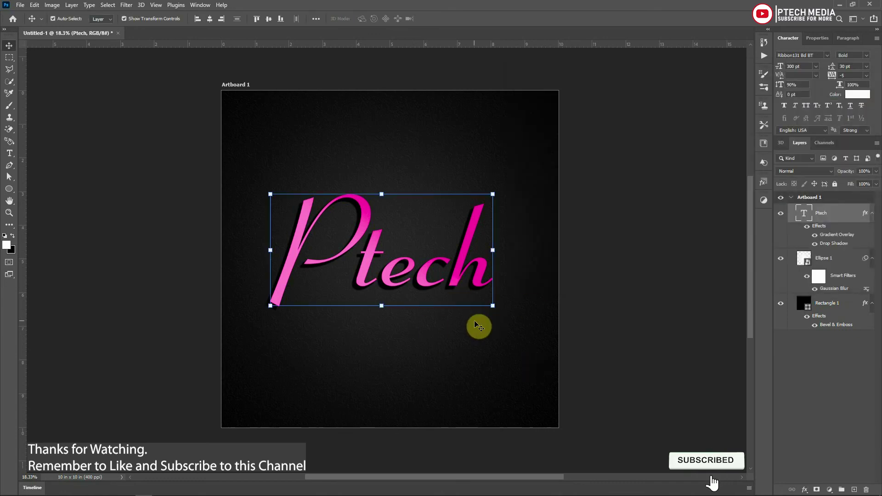
Step: Merge the Ellipse 1 and Rectangle 1 layers into a single background layer
left_click(403, 150)
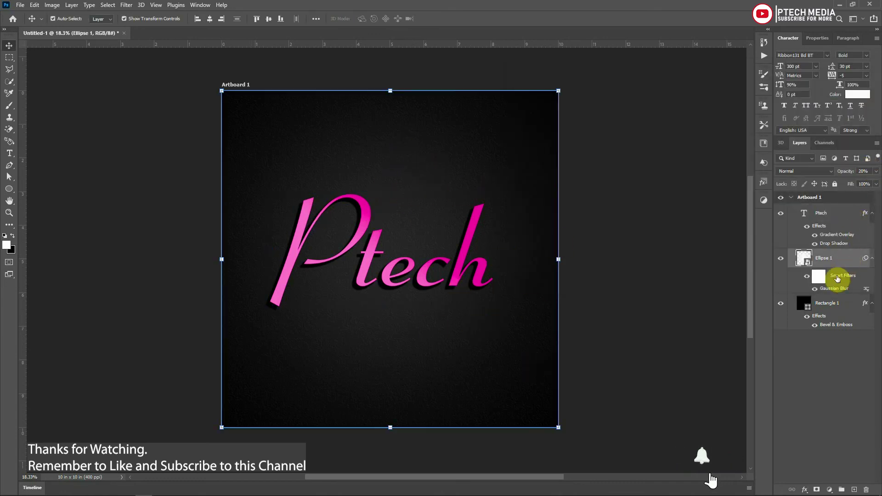
left_click(834, 304, "shift")
right_click(834, 303)
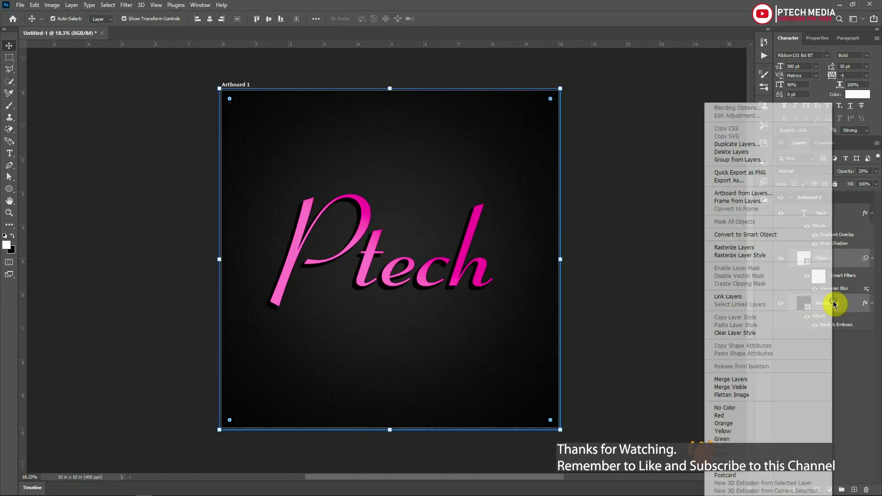
left_click(731, 379)
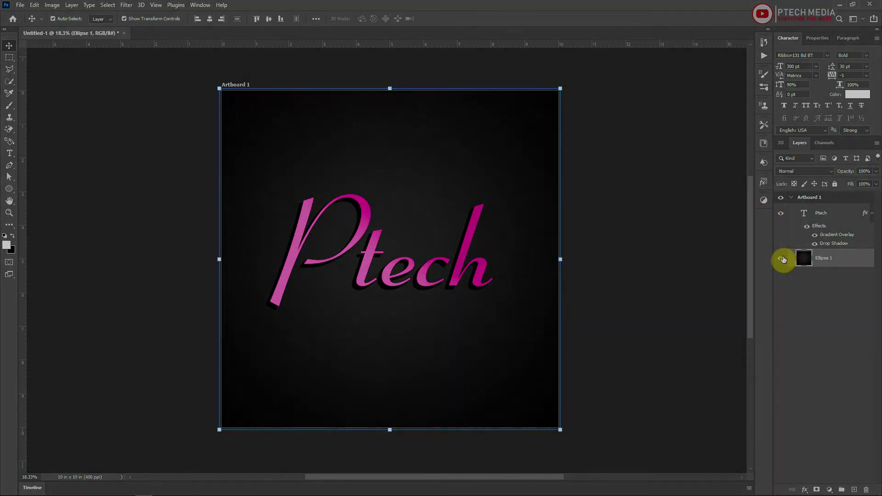
Step: Hide and reshow the merged background layer and the Ptech text layer to check each one
left_click(782, 258)
left_click(783, 258)
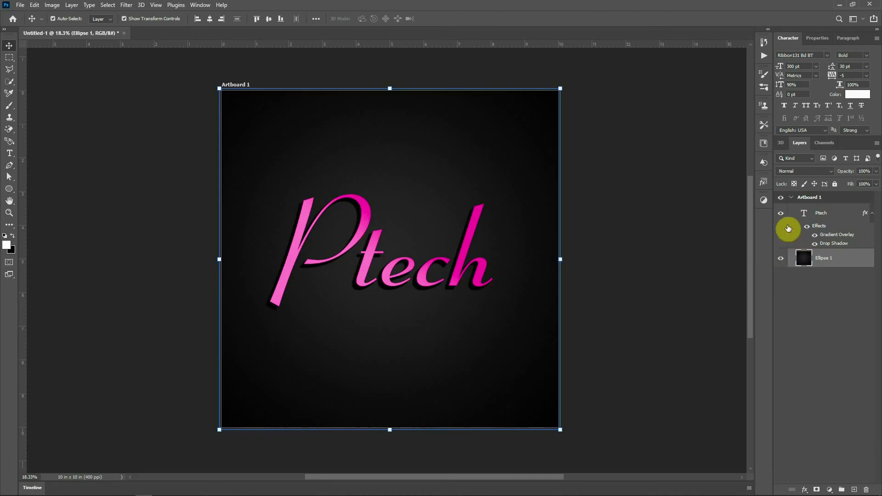
left_click(781, 213)
left_click(781, 214)
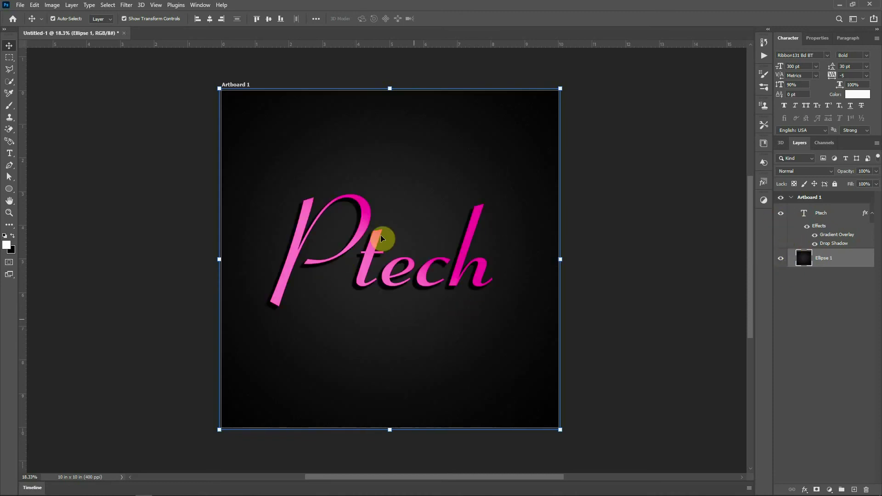